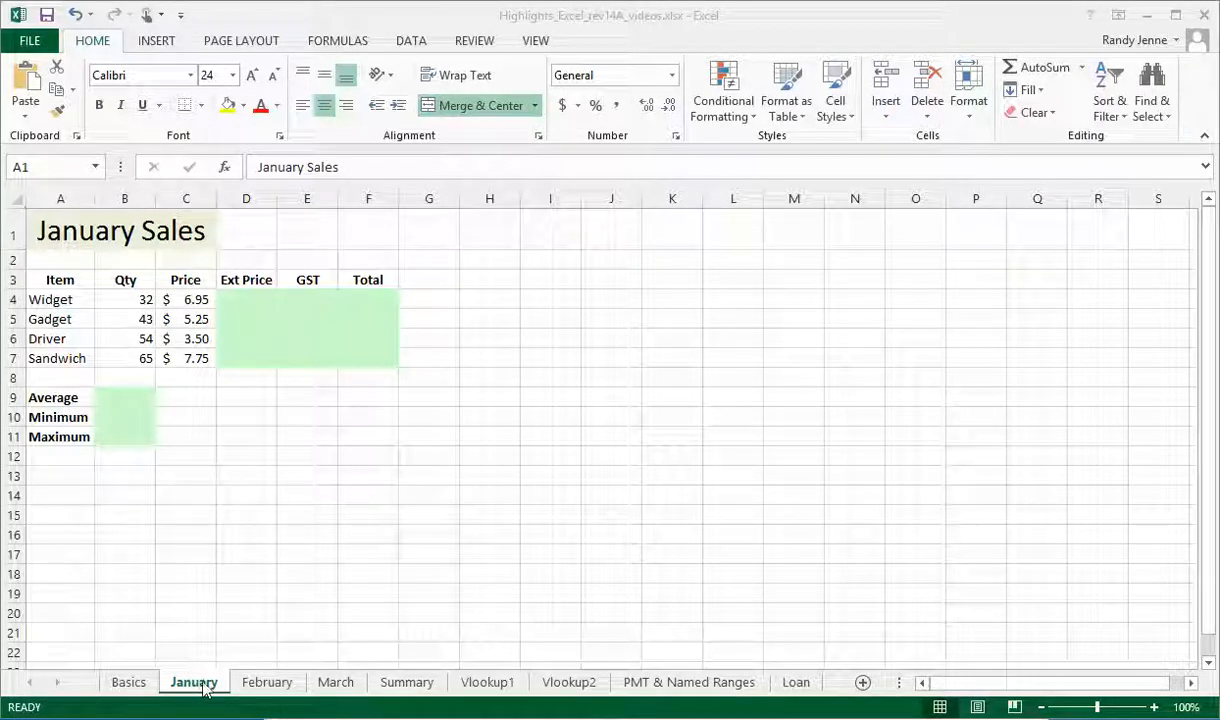
- Compare the layout of the sales tables on the January, February and March sheets
click(262, 686)
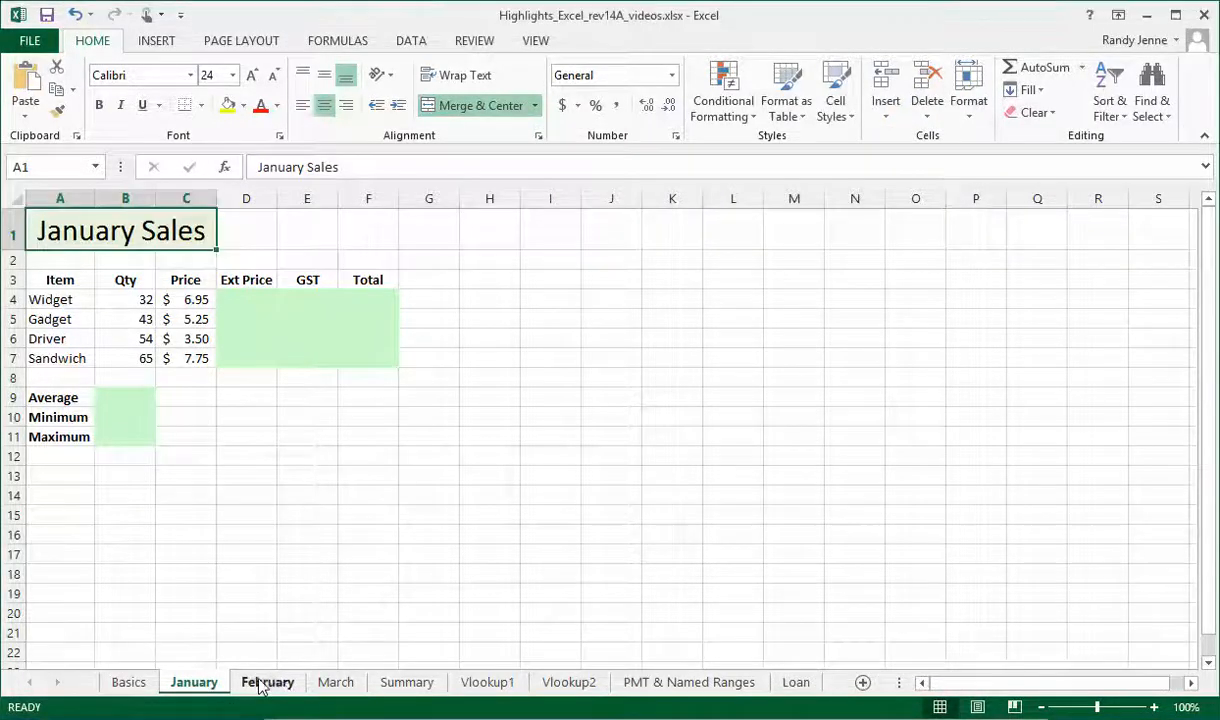
click(336, 684)
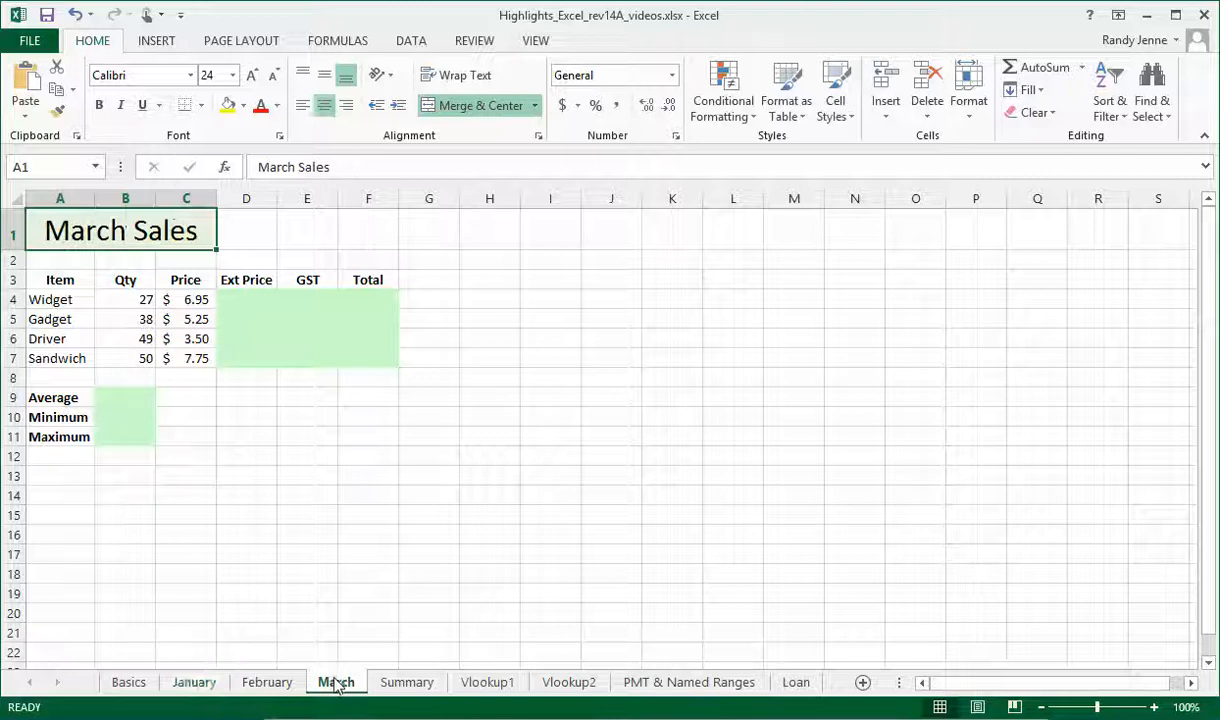
click(195, 684)
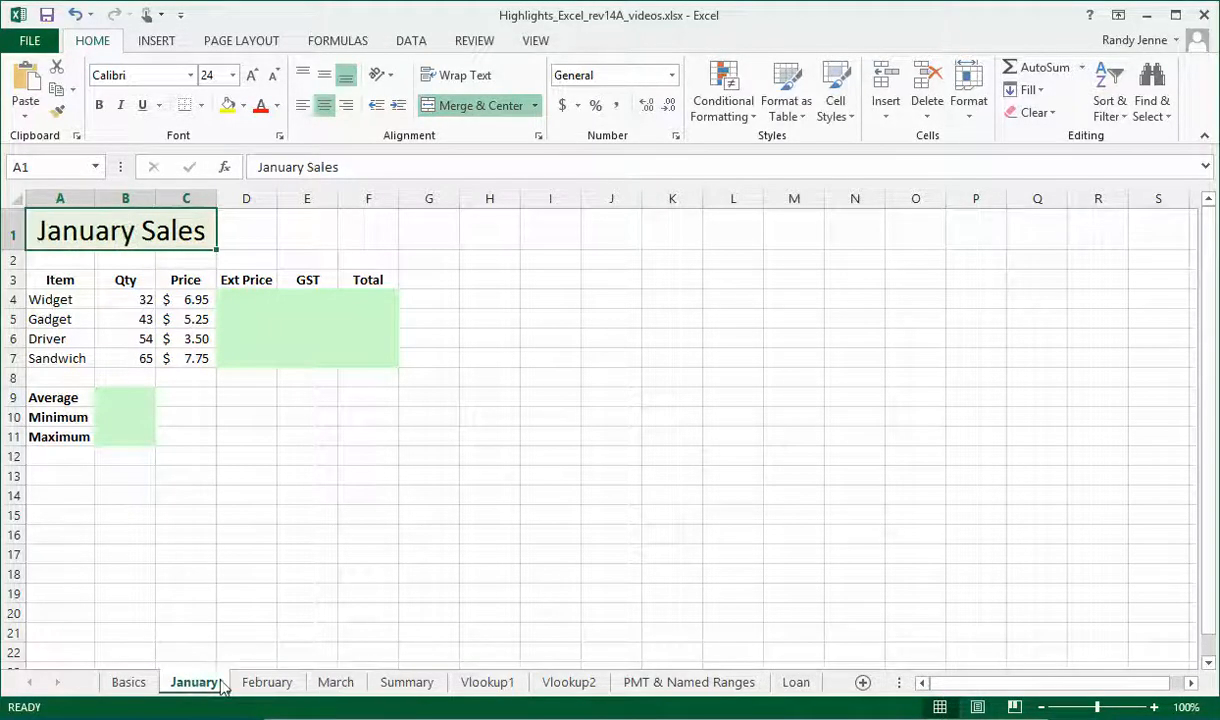
click(262, 684)
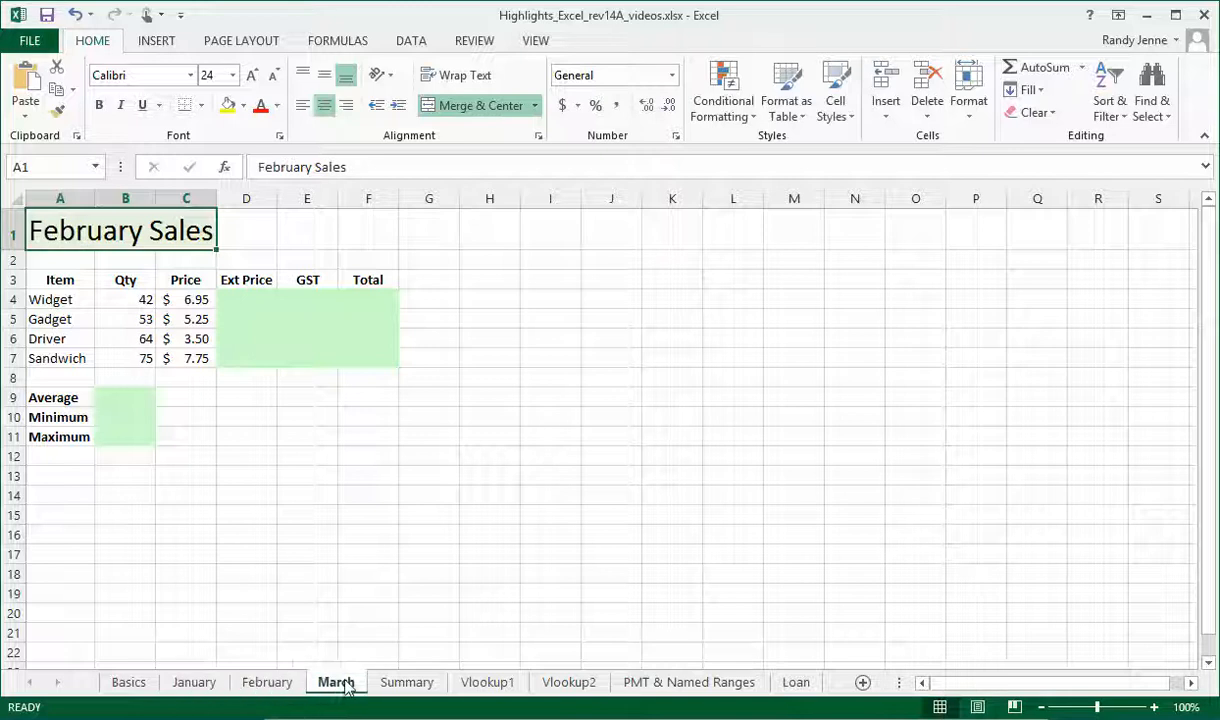
click(336, 684)
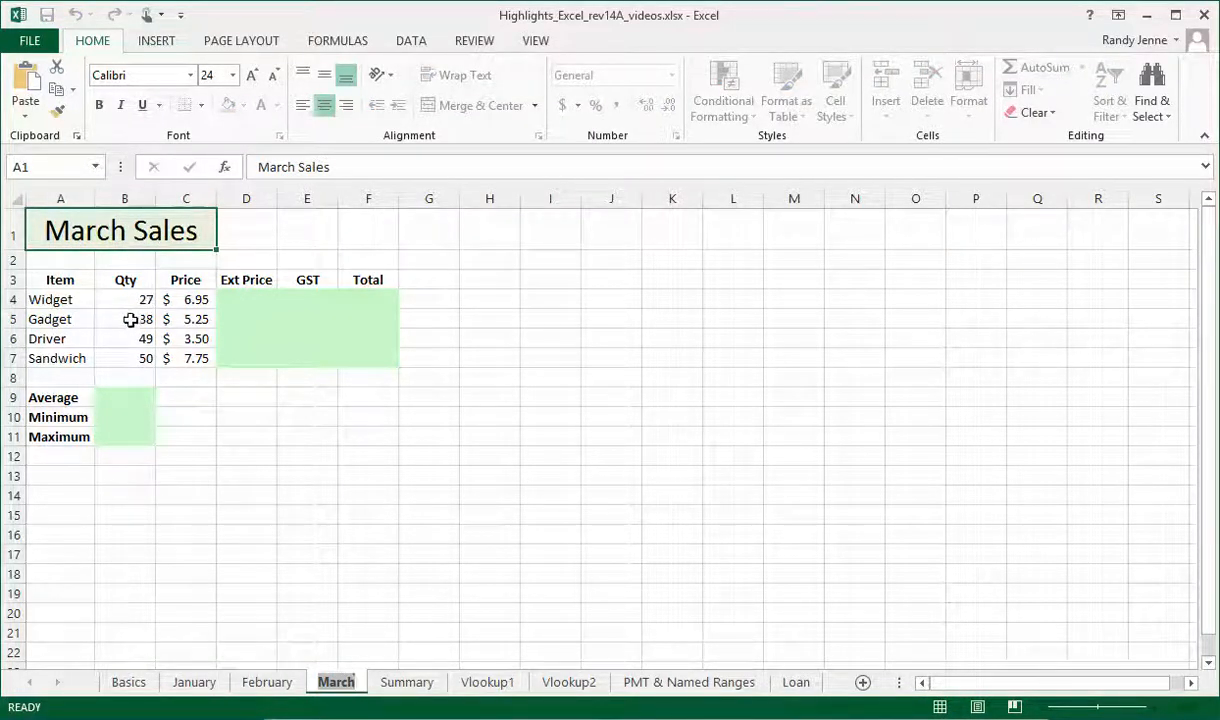
click(267, 682)
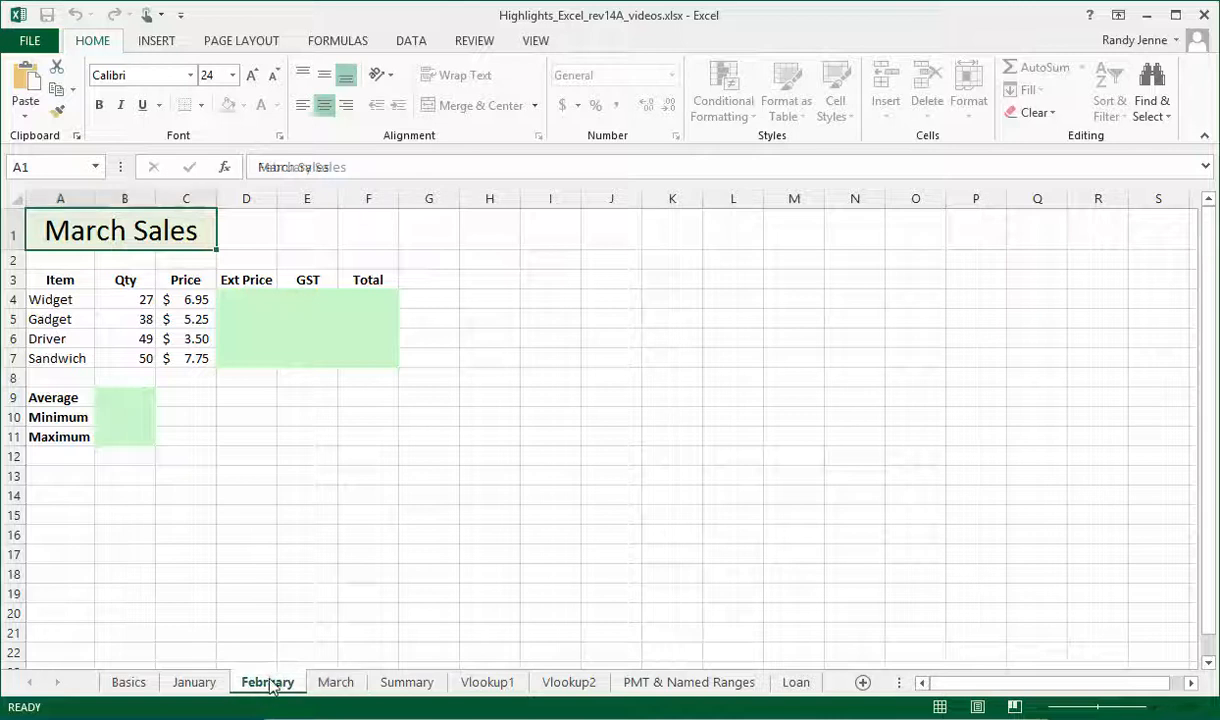
- Group the January, February and March sheets with January as the active sheet
click(194, 683)
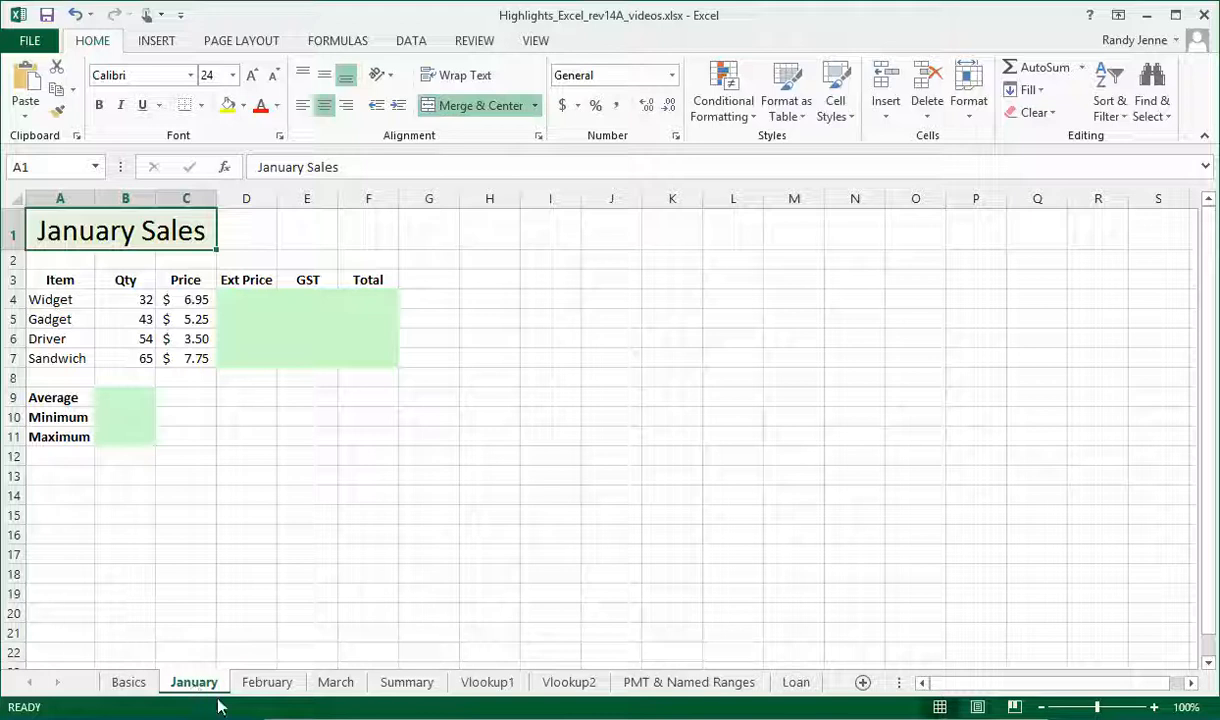
ctrl+click(268, 683)
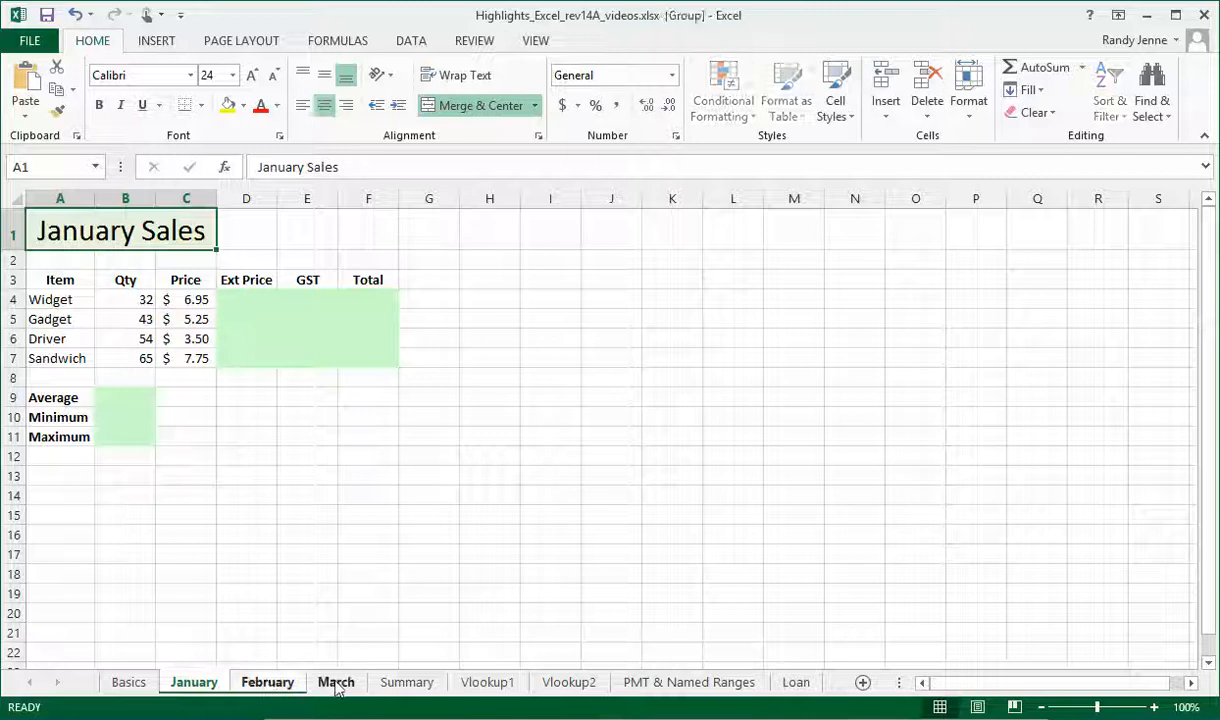
ctrl+click(336, 683)
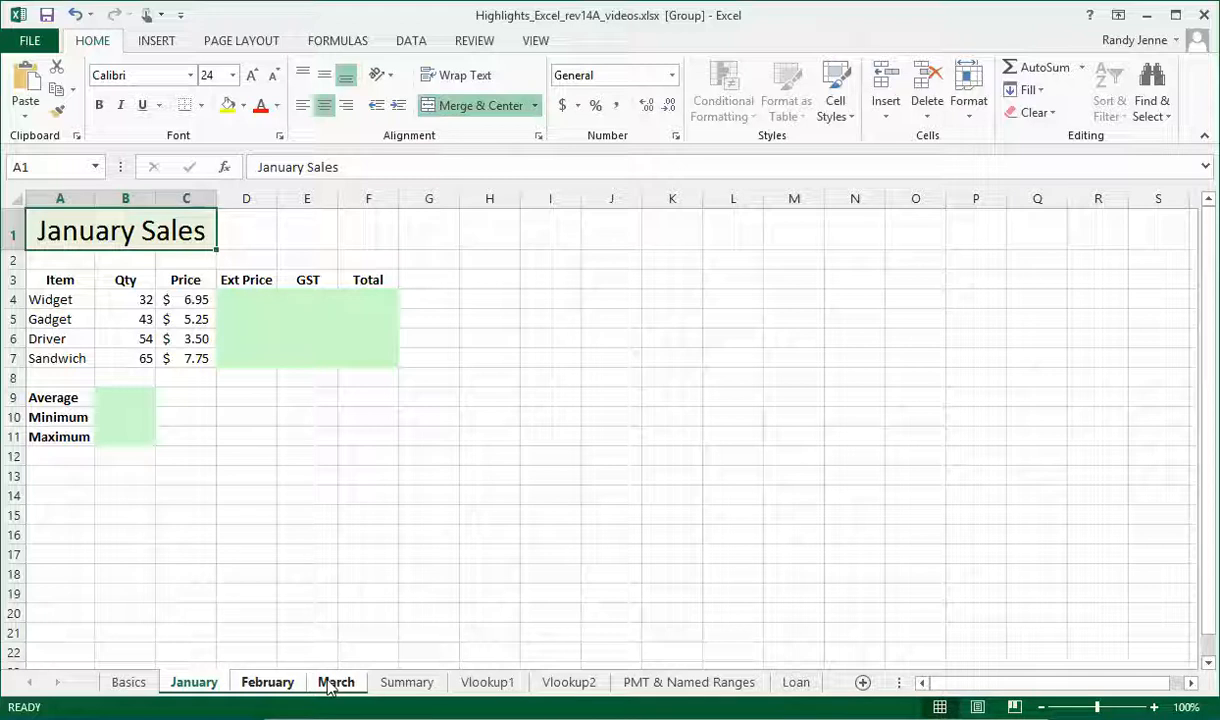
- Enter the formula =B4*C4 in D4 for the Widget's Ext Price on the grouped sheets
click(242, 297)
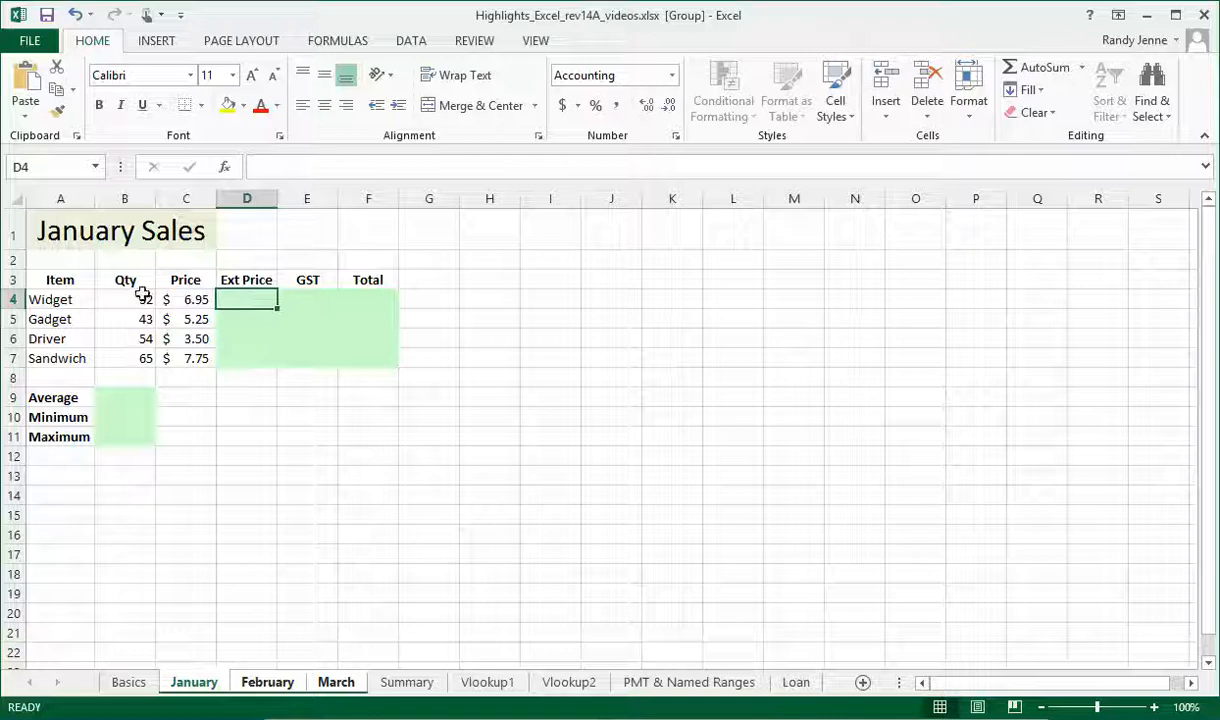
text(=)
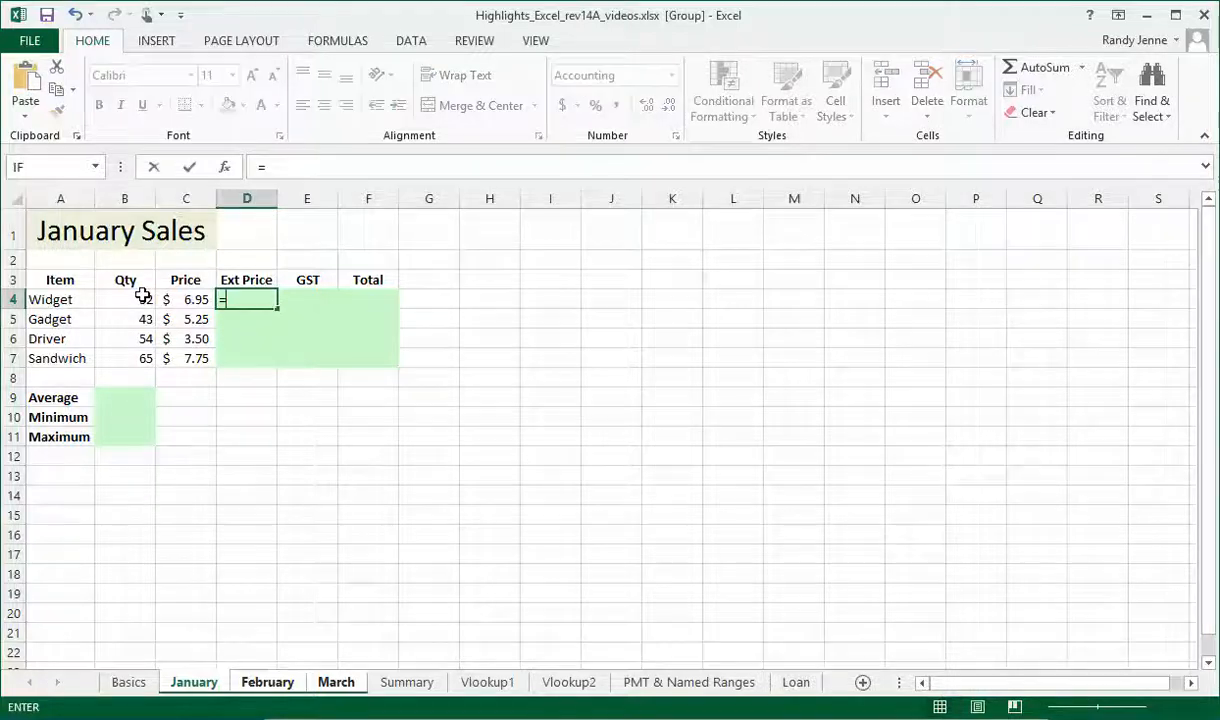
click(132, 298)
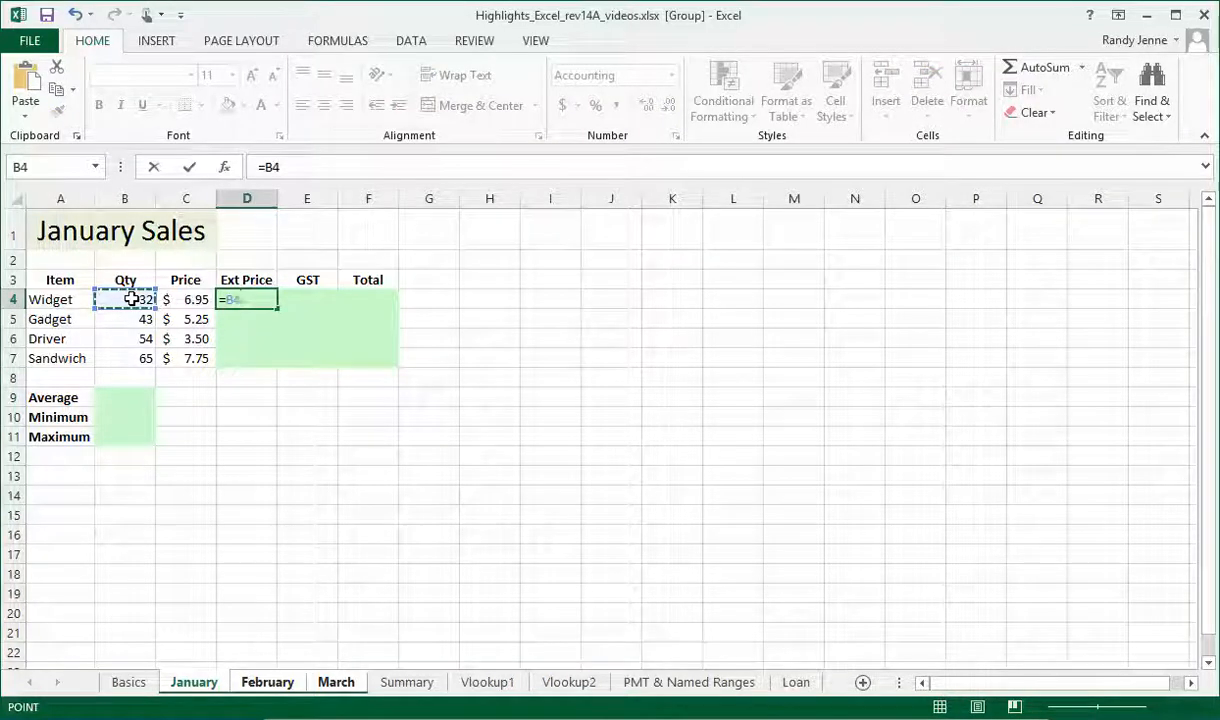
text(*)
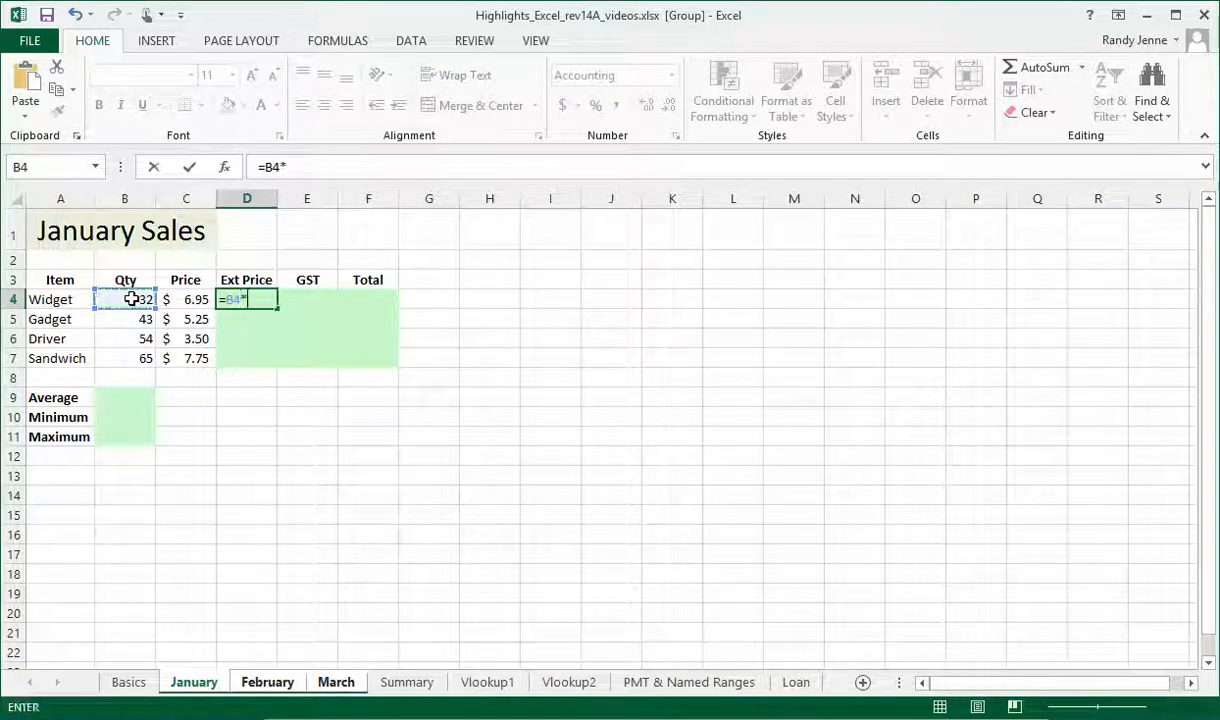
click(185, 298)
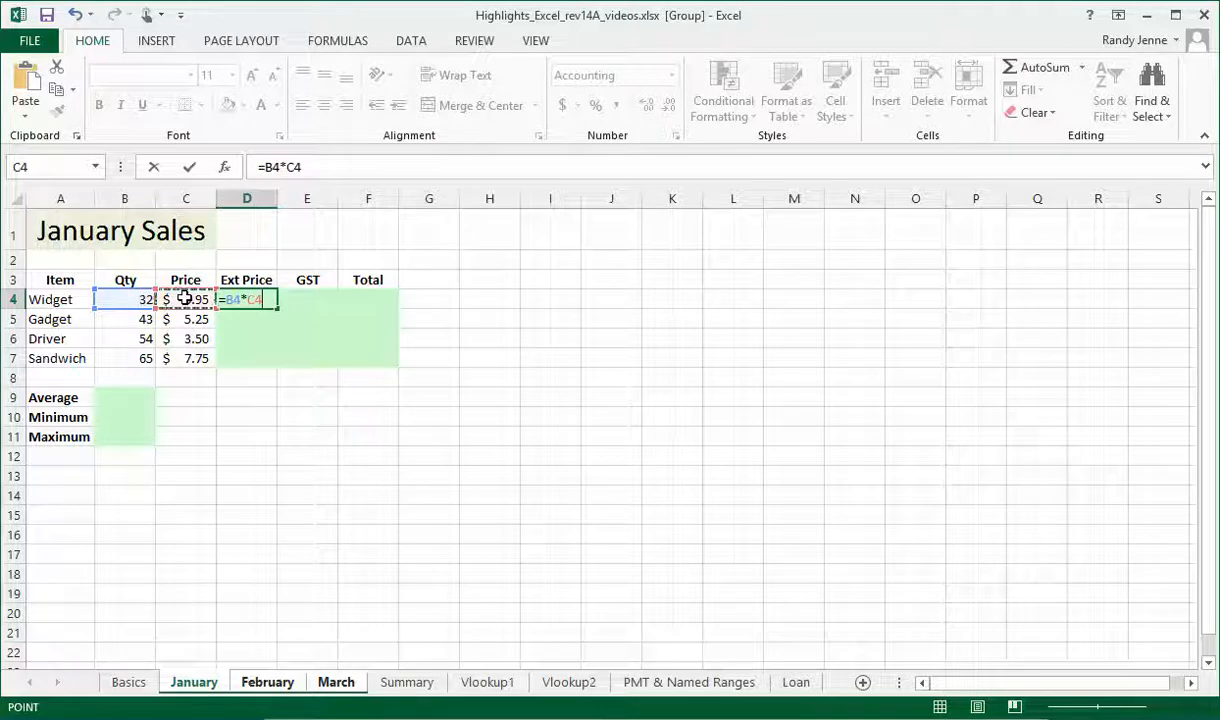
key(Return)
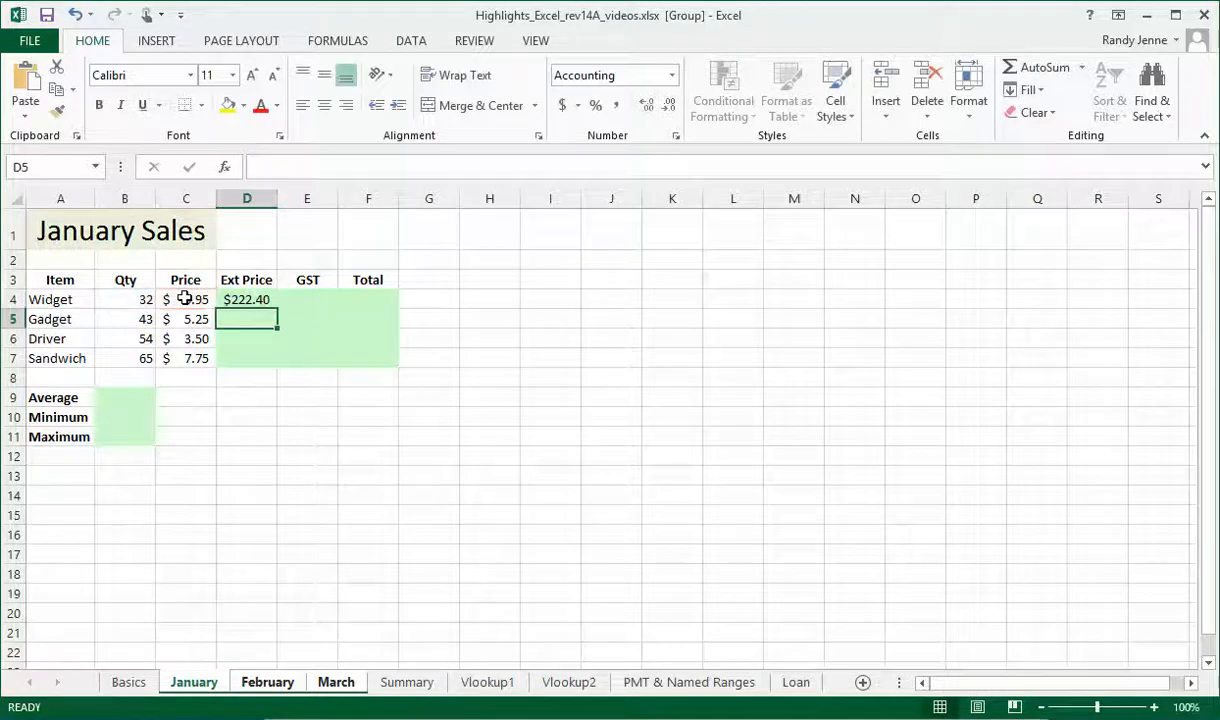
- Enter the formula =D4*5% in E4 to calculate the Widget's GST
click(308, 298)
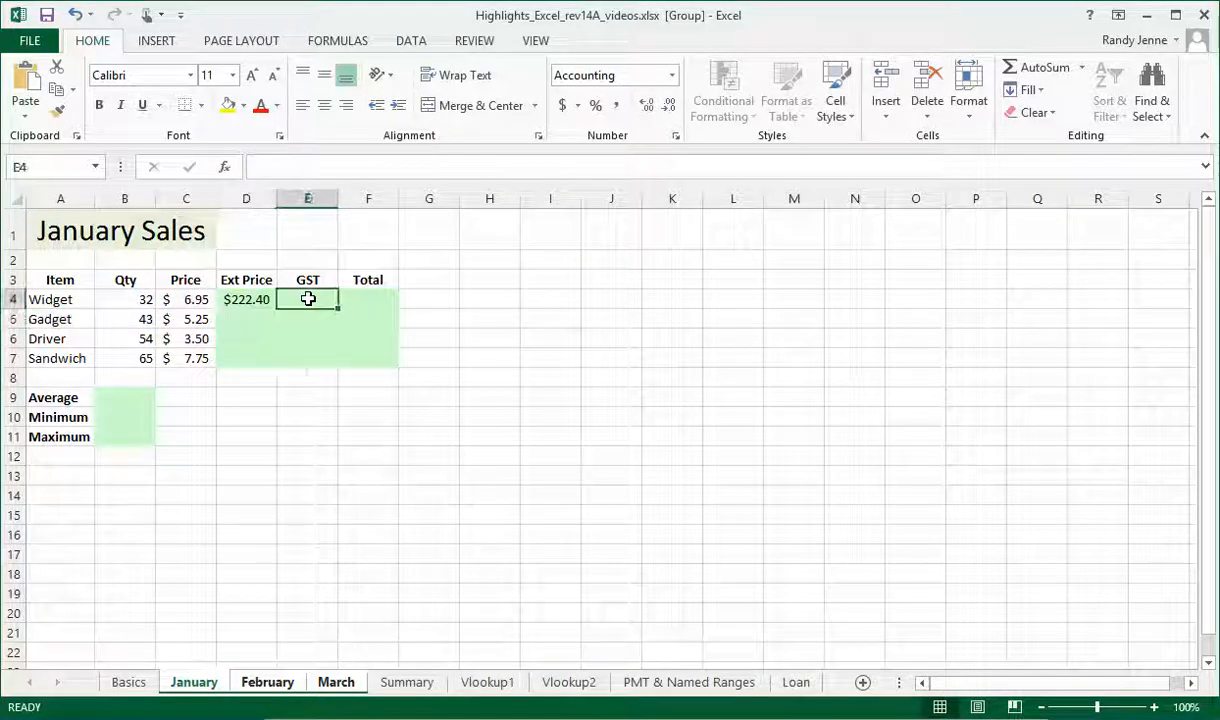
text(=)
click(247, 300)
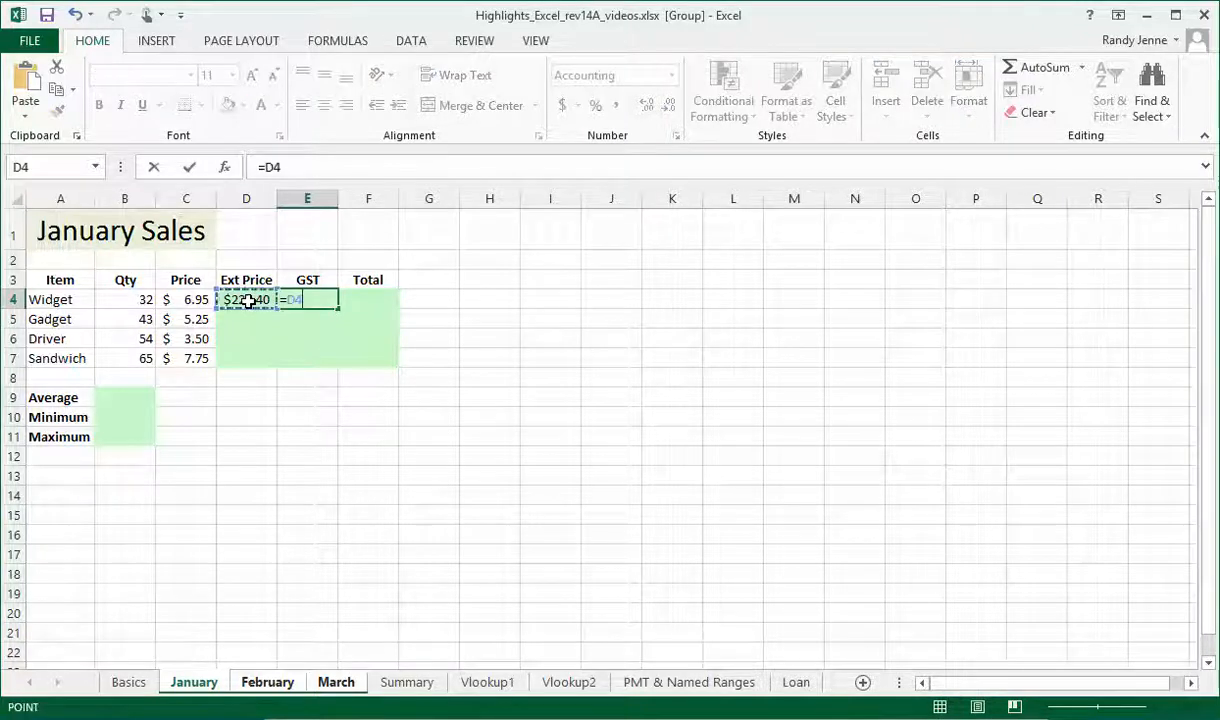
text(*)
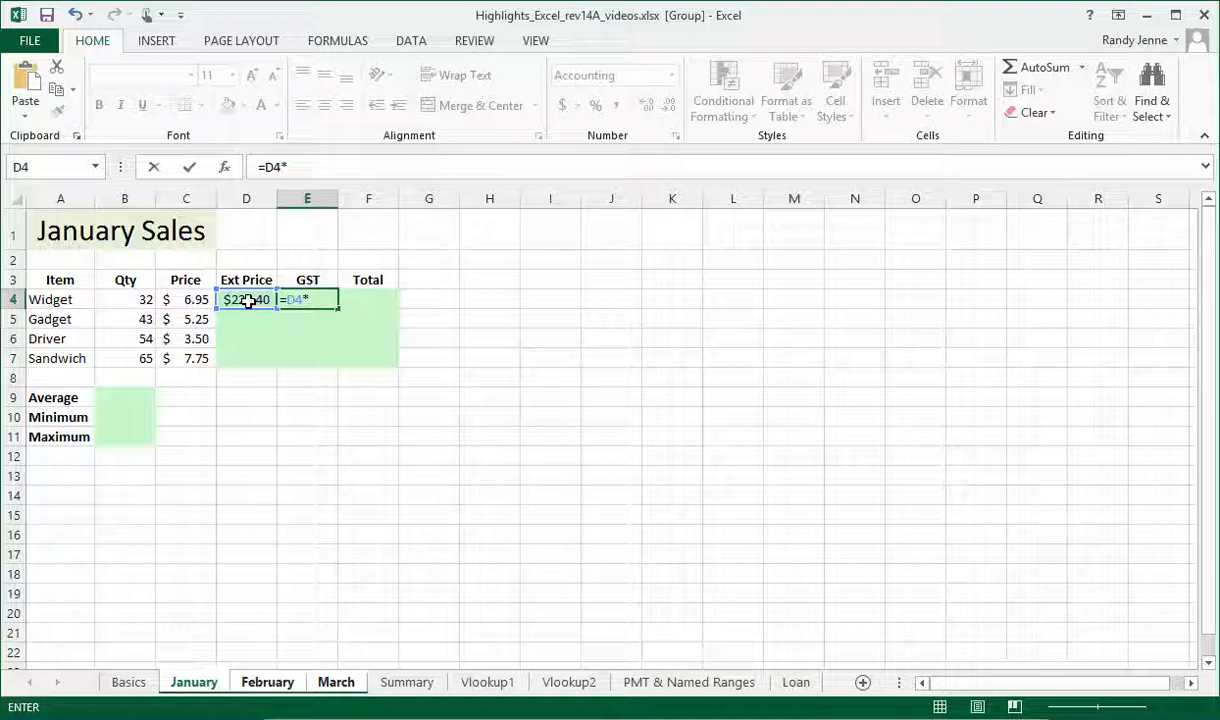
text(5%)
key(Return)
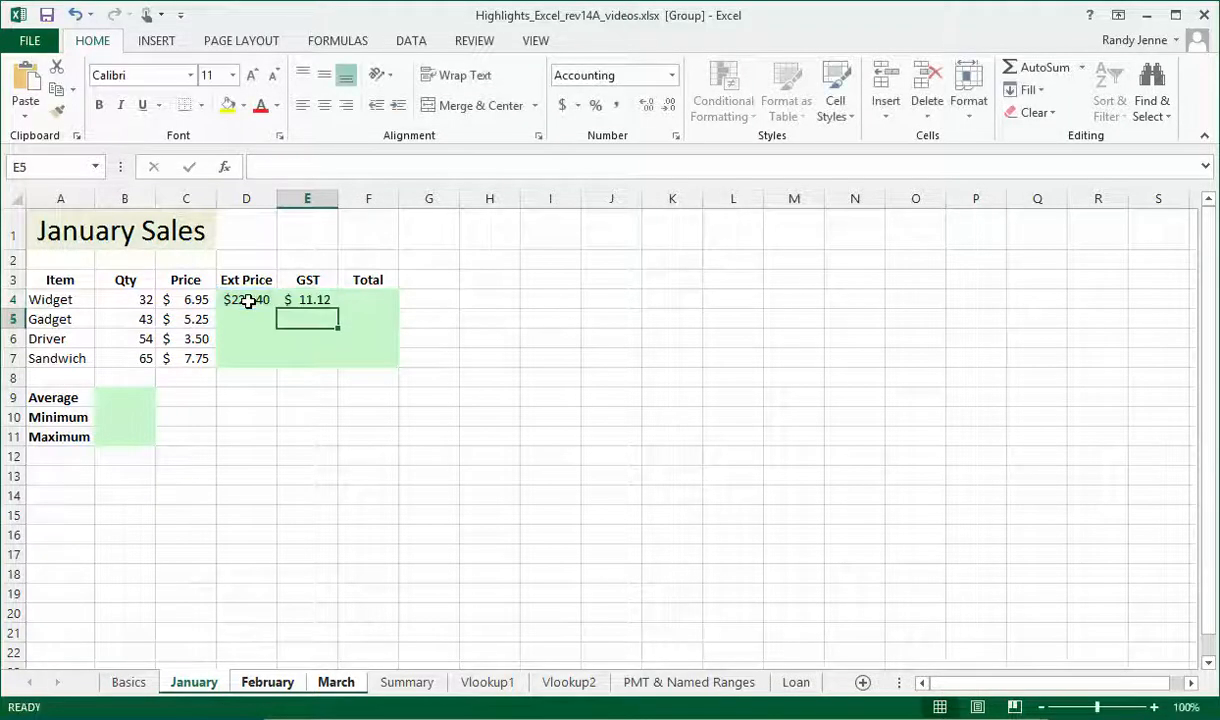
- Enter a formula in F4 that adds D4 and E4 to give the Widget's Total
click(365, 298)
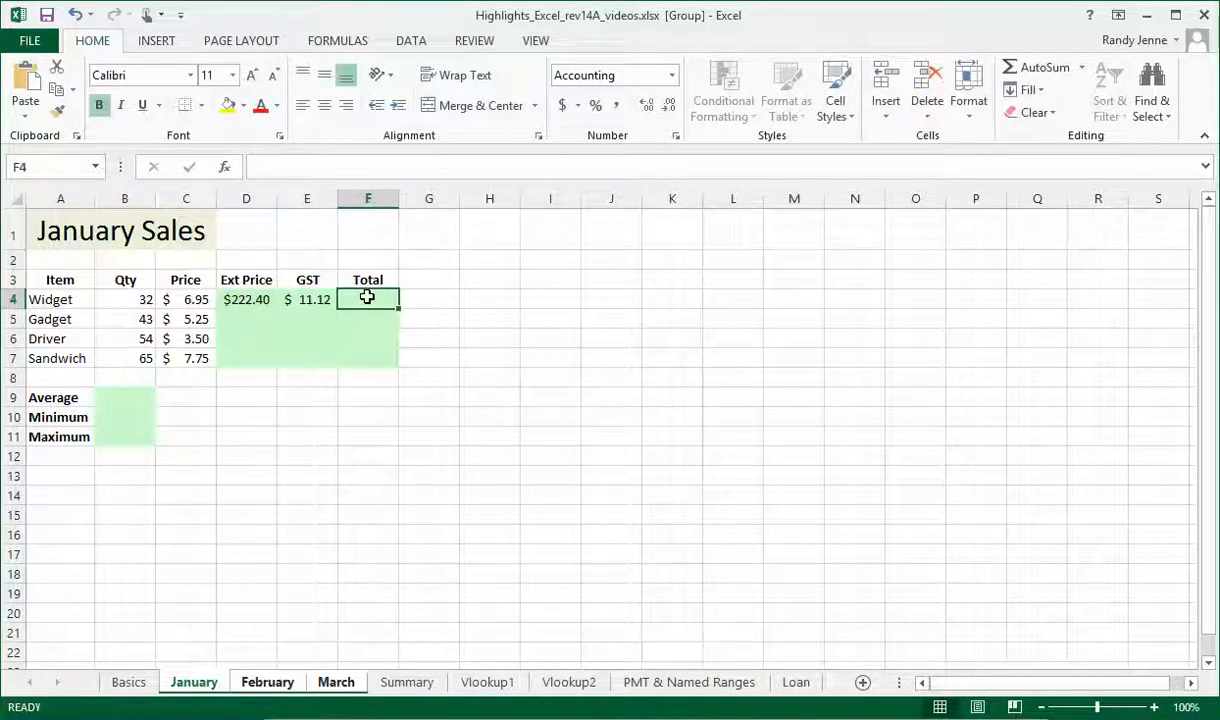
text(=)
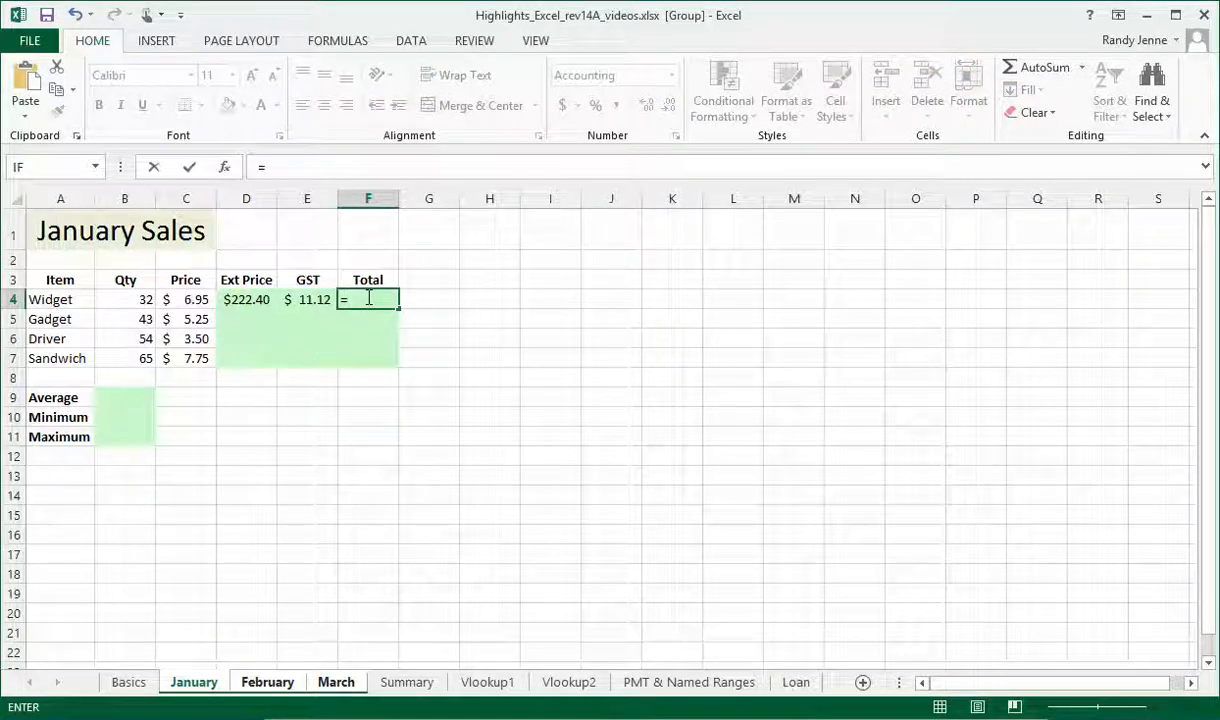
click(243, 298)
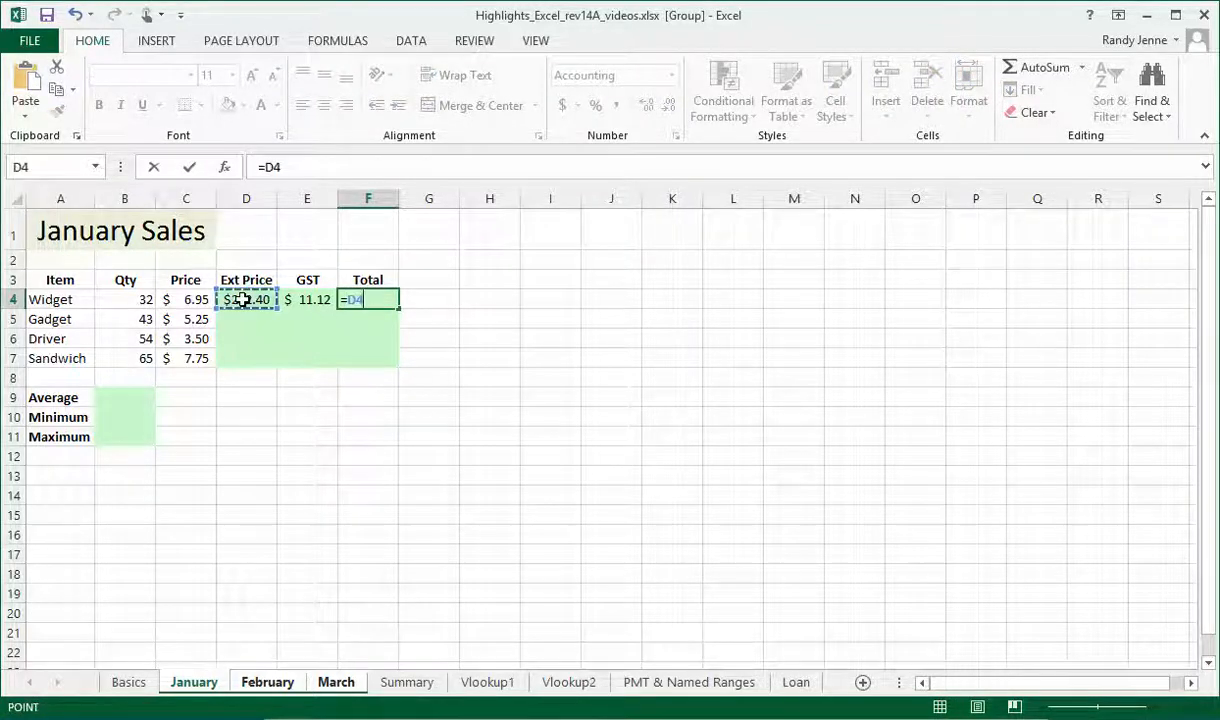
text(+)
click(309, 300)
key(Return)
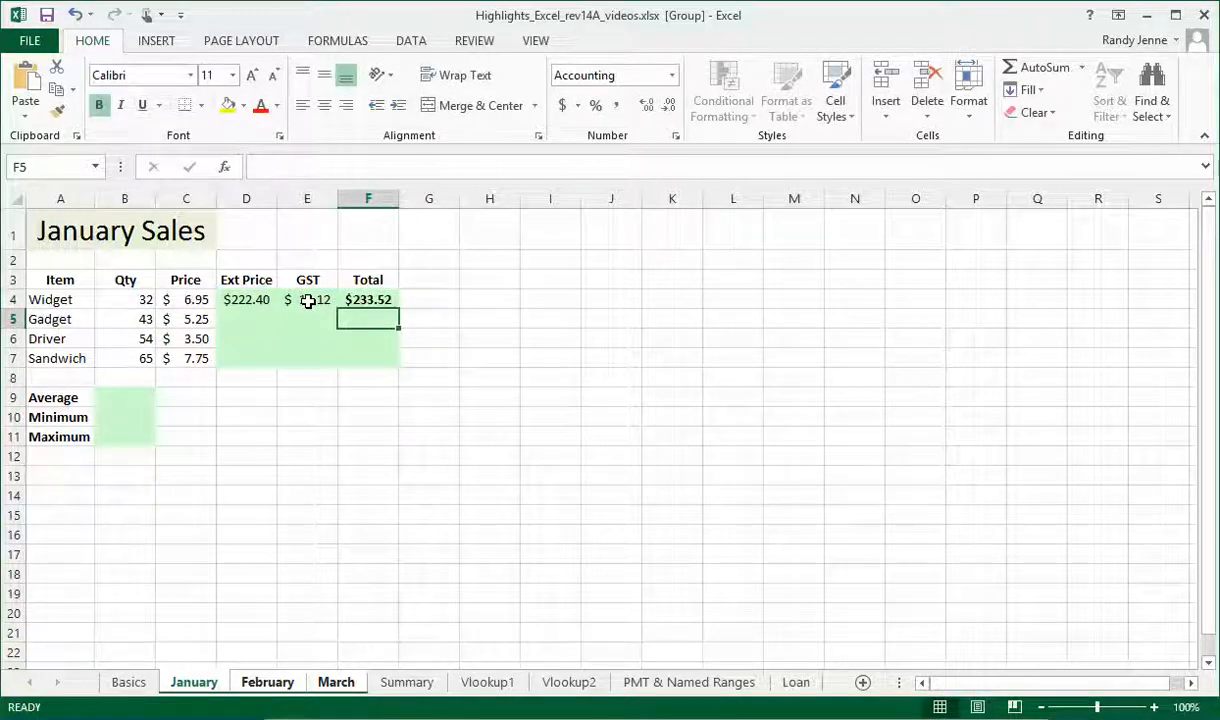
- Fill the Ext Price, GST and Total formulas in D4:F4 down through row 7
click(243, 299)
drag(243, 299, 360, 300)
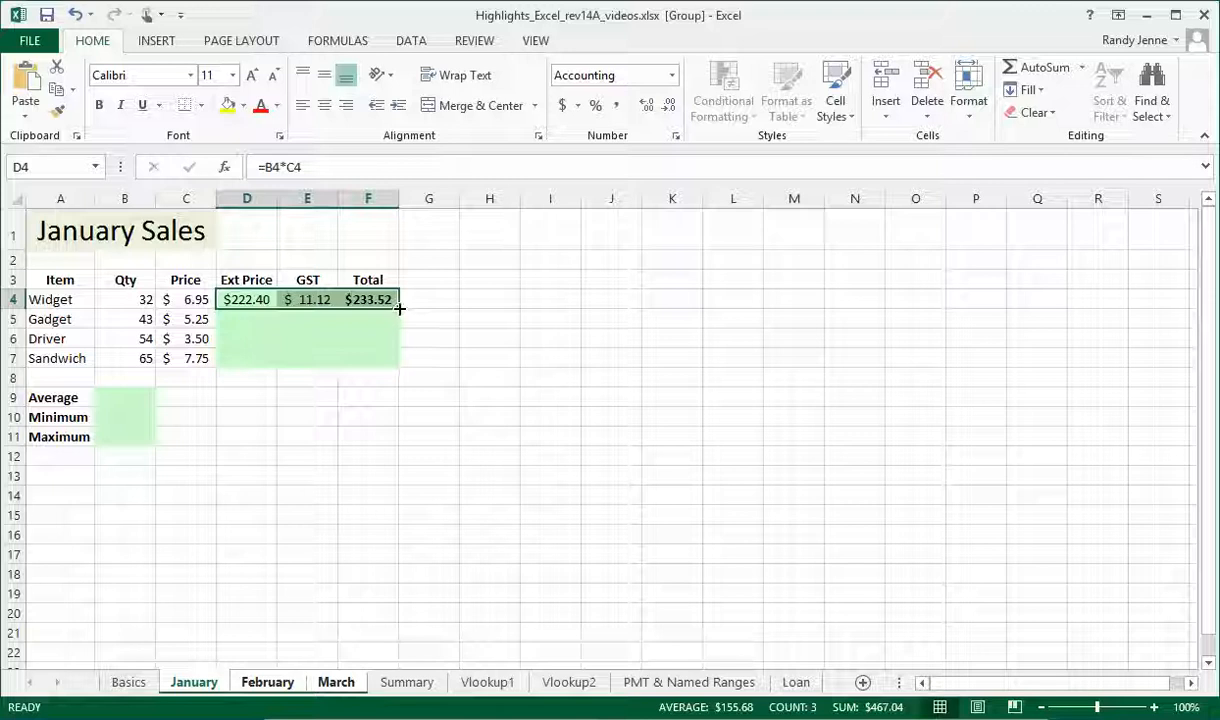
double_click(399, 309)
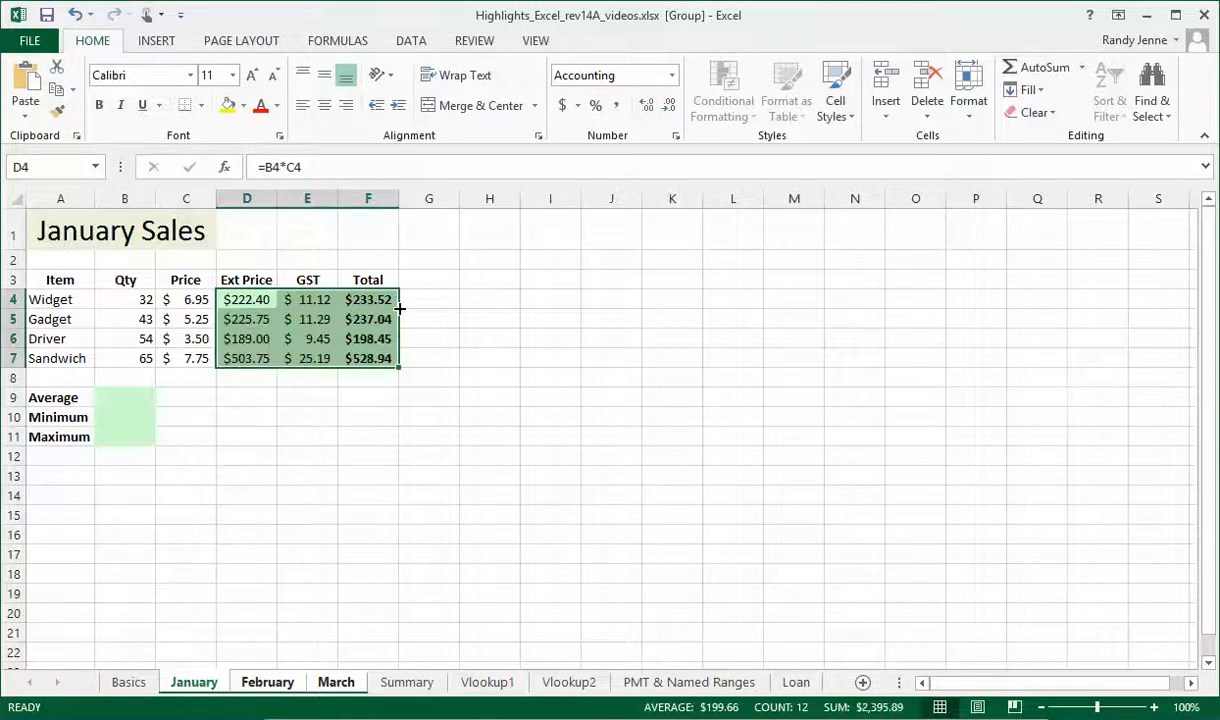
- Calculate the average of the Qty values B4:B7 in cell B9 with the AVERAGE function
click(126, 397)
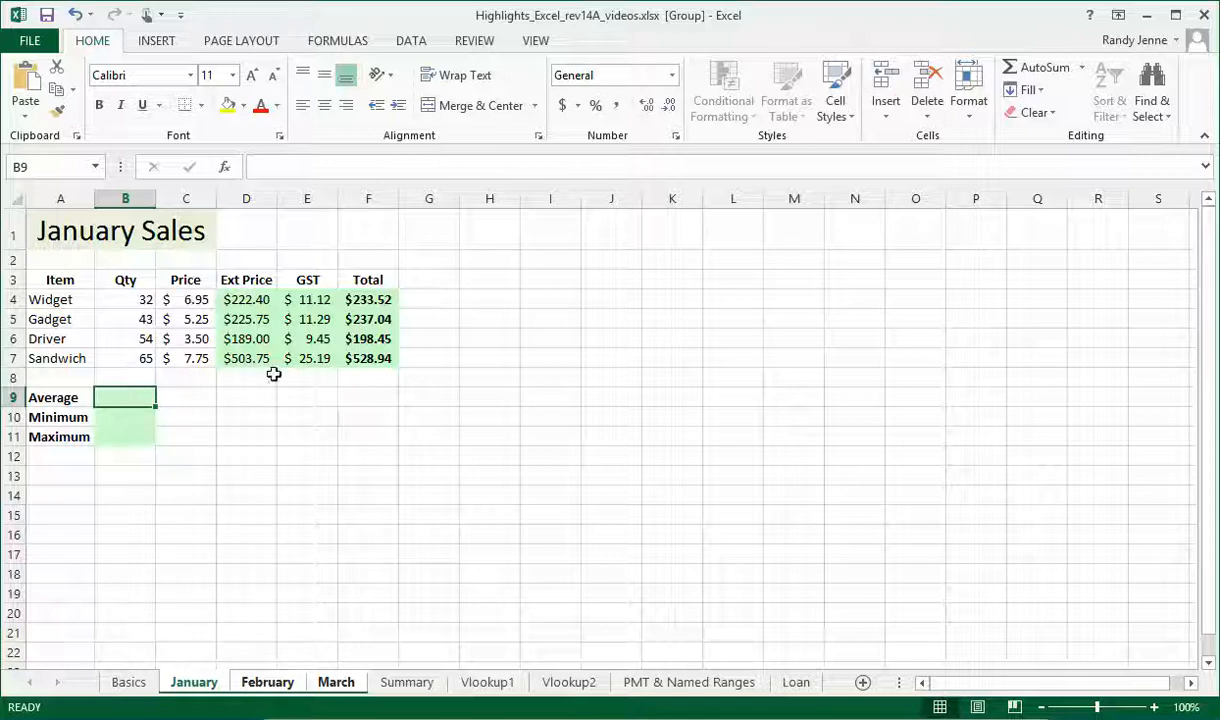
click(1081, 68)
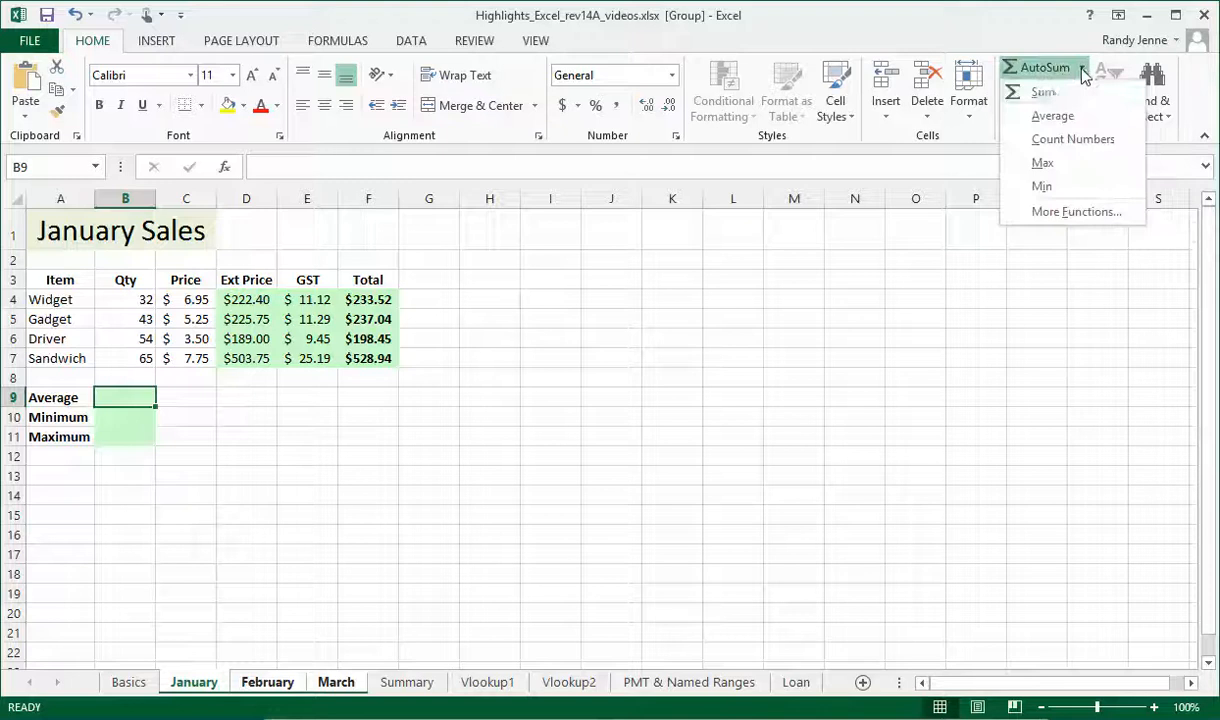
click(1052, 117)
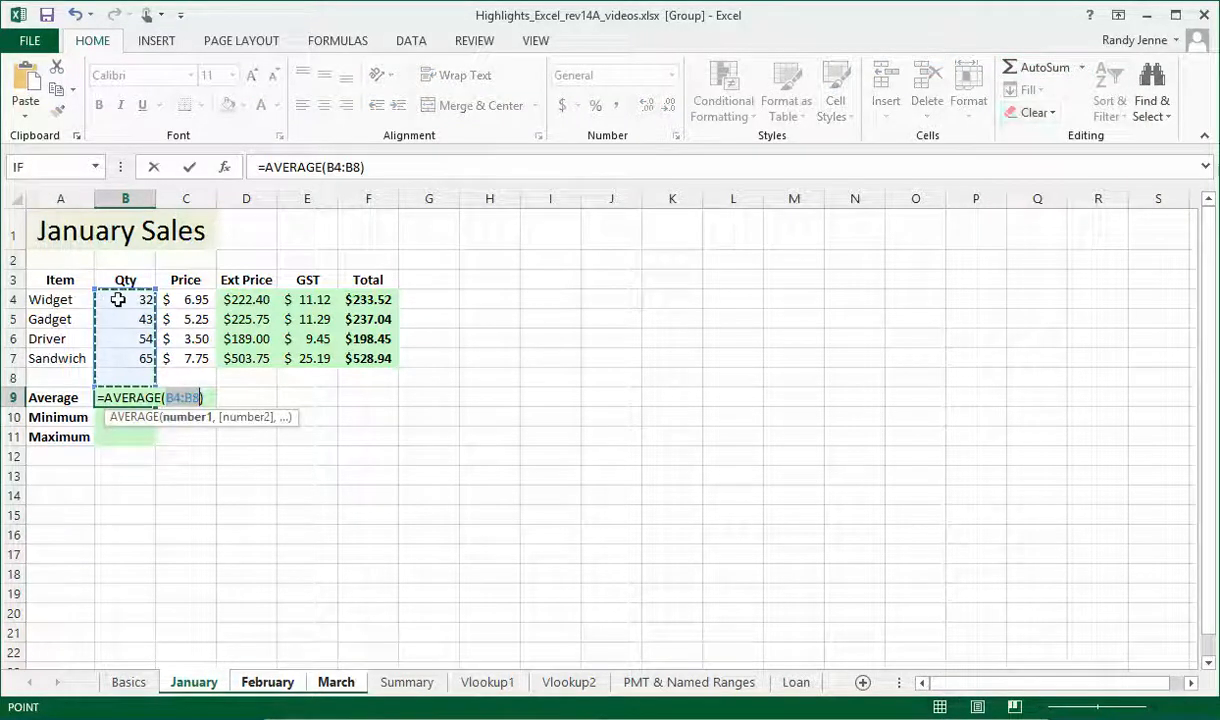
drag(118, 299, 120, 358)
key(Return)
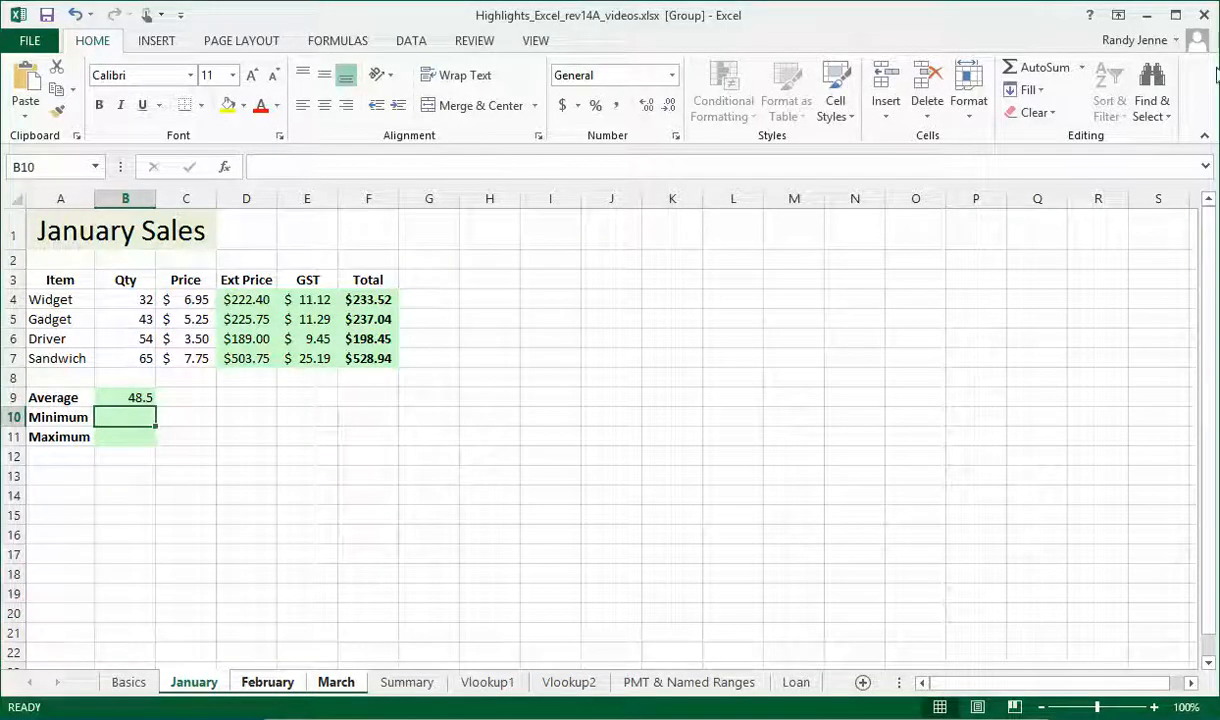
- Calculate the minimum of the Qty values in cell B10 with =MIN(B4:B7)
click(1081, 67)
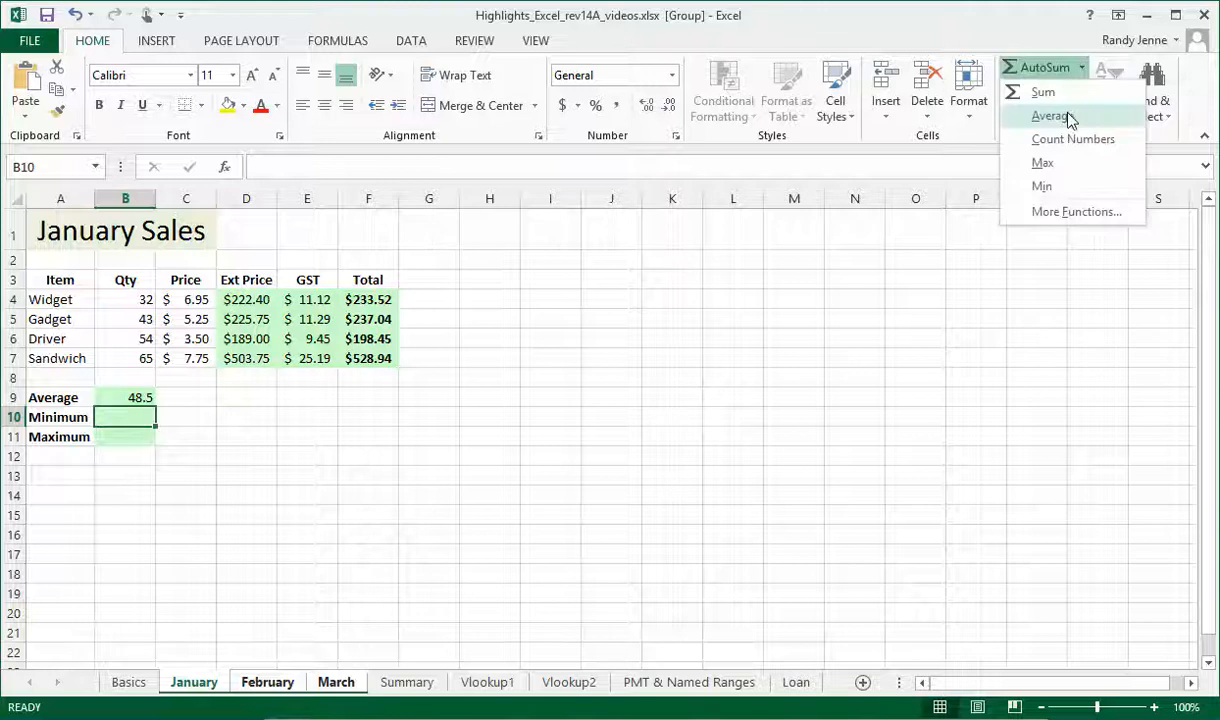
click(1043, 187)
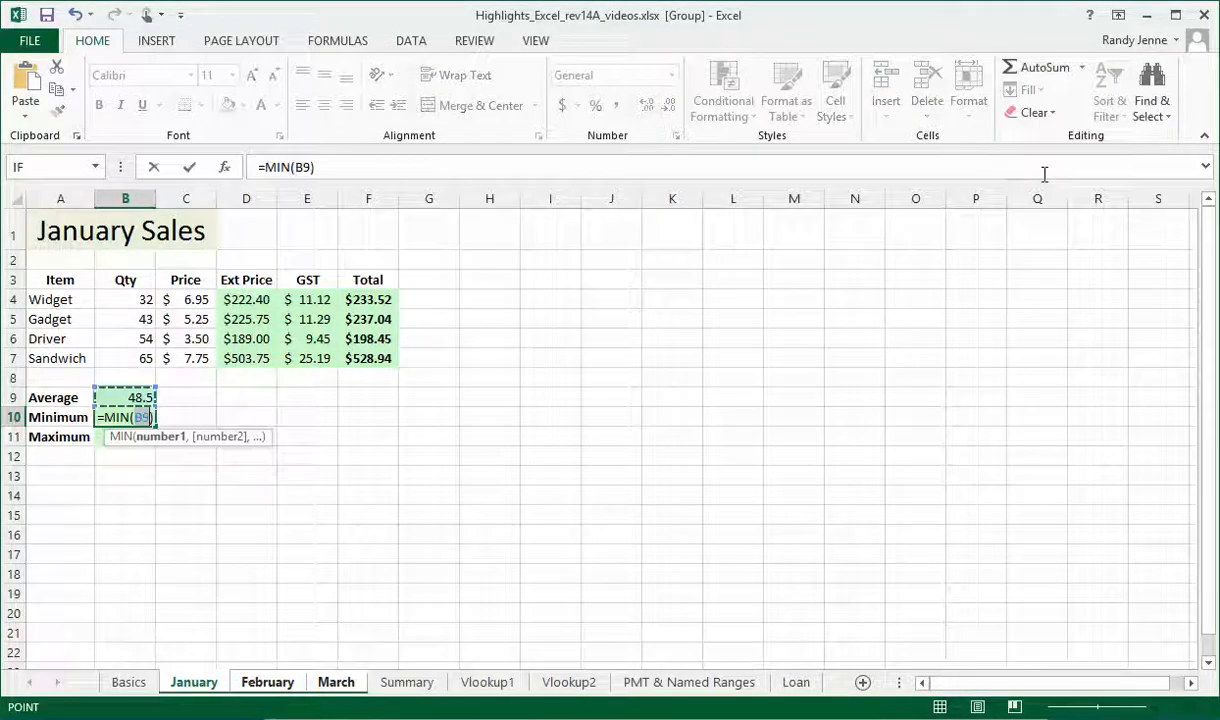
click(116, 305)
drag(116, 310, 116, 358)
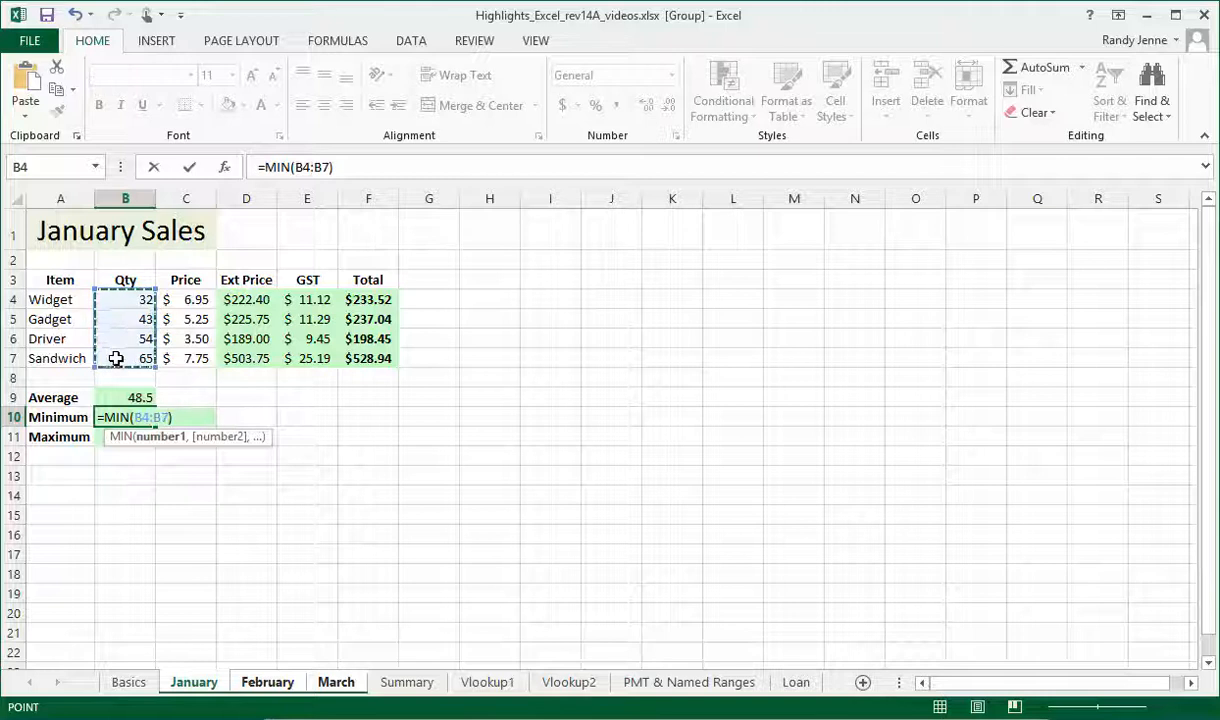
key(Return)
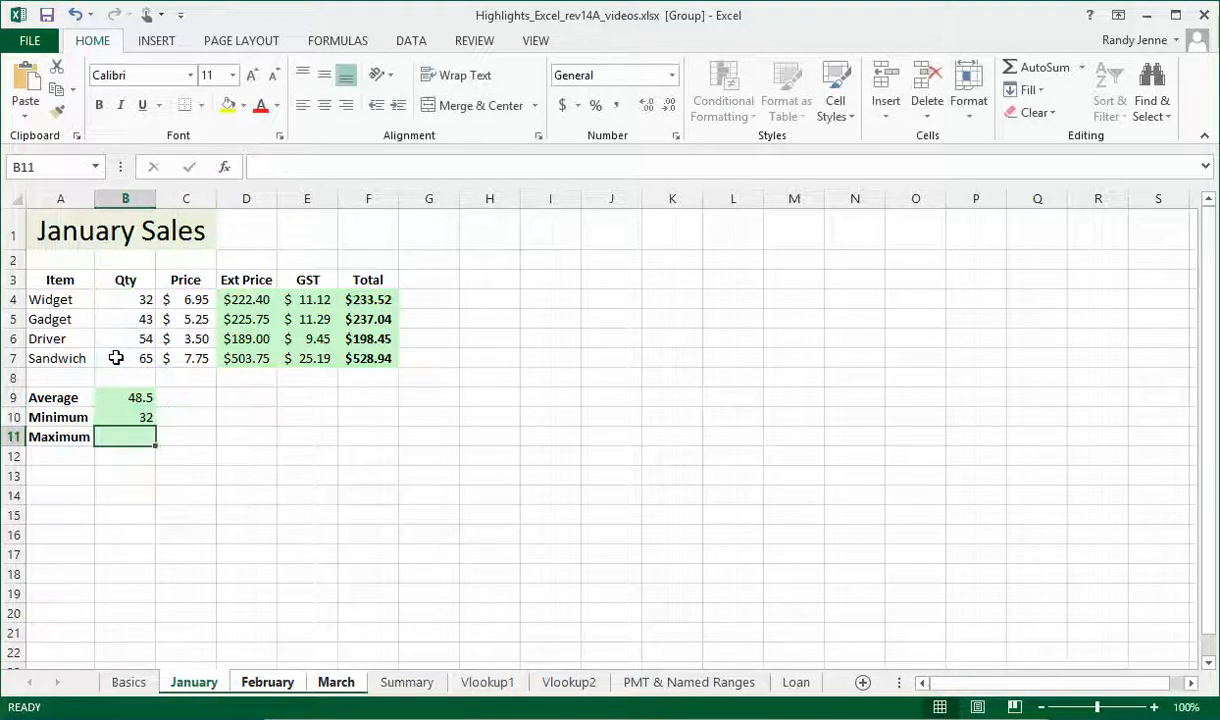
- Calculate the maximum of the Qty values in cell B11 with the MAX function
click(1081, 68)
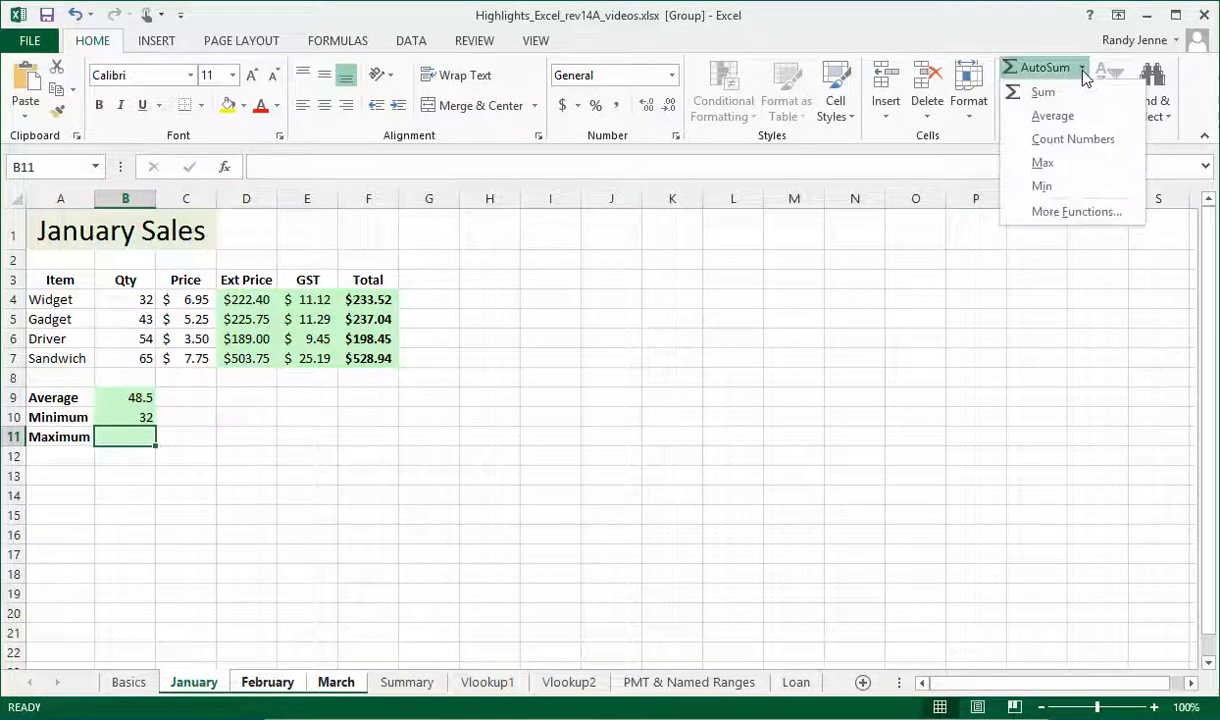
click(1043, 163)
drag(117, 297, 123, 369)
key(Return)
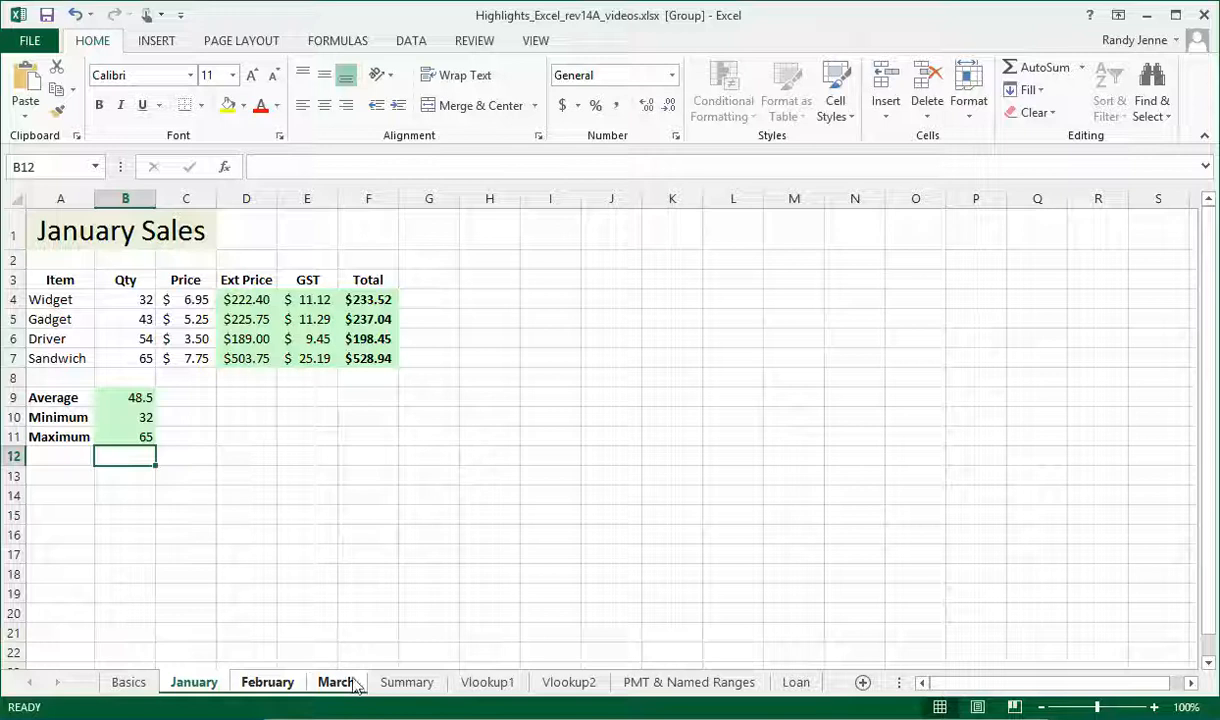
- Check the calculated columns and statistics on the February and March sheets, and return to January
click(265, 683)
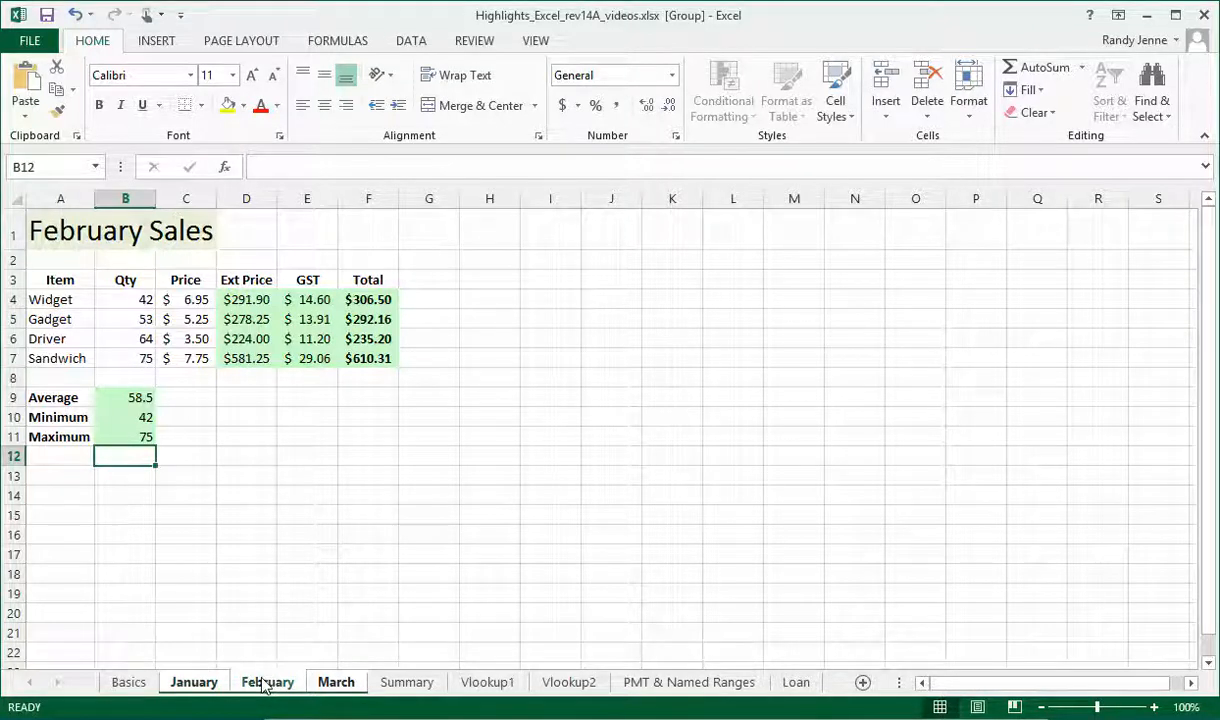
shift+click(336, 683)
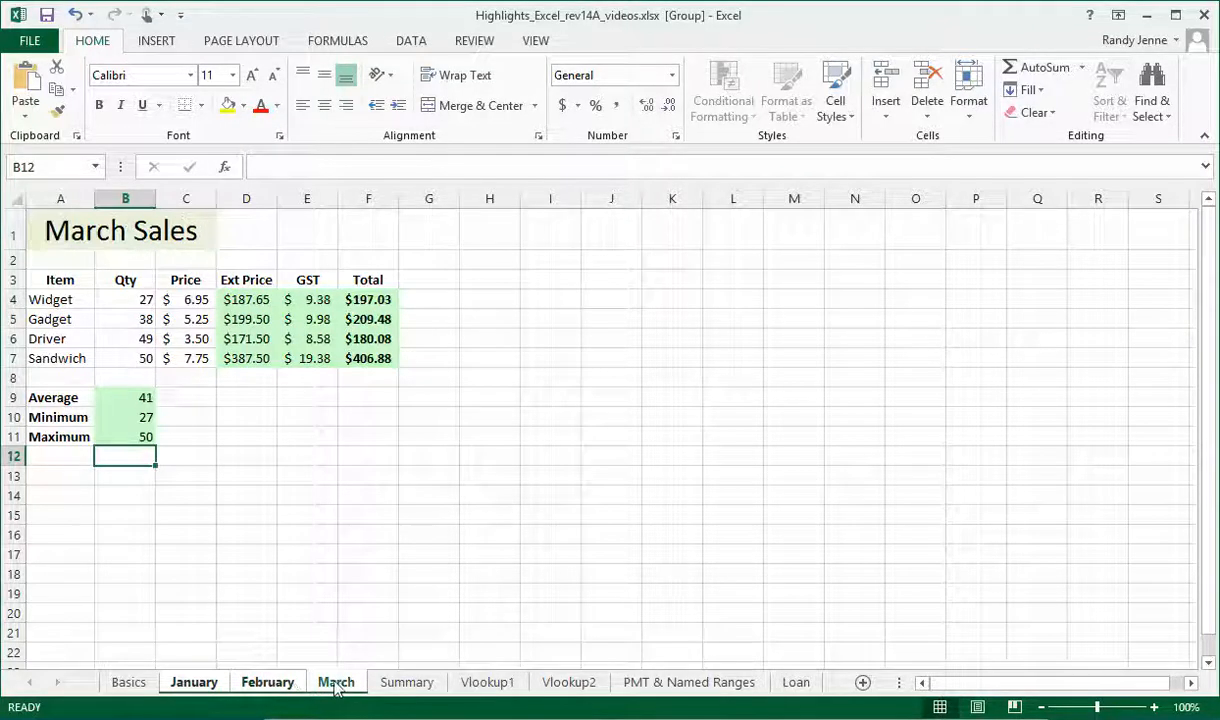
click(268, 683)
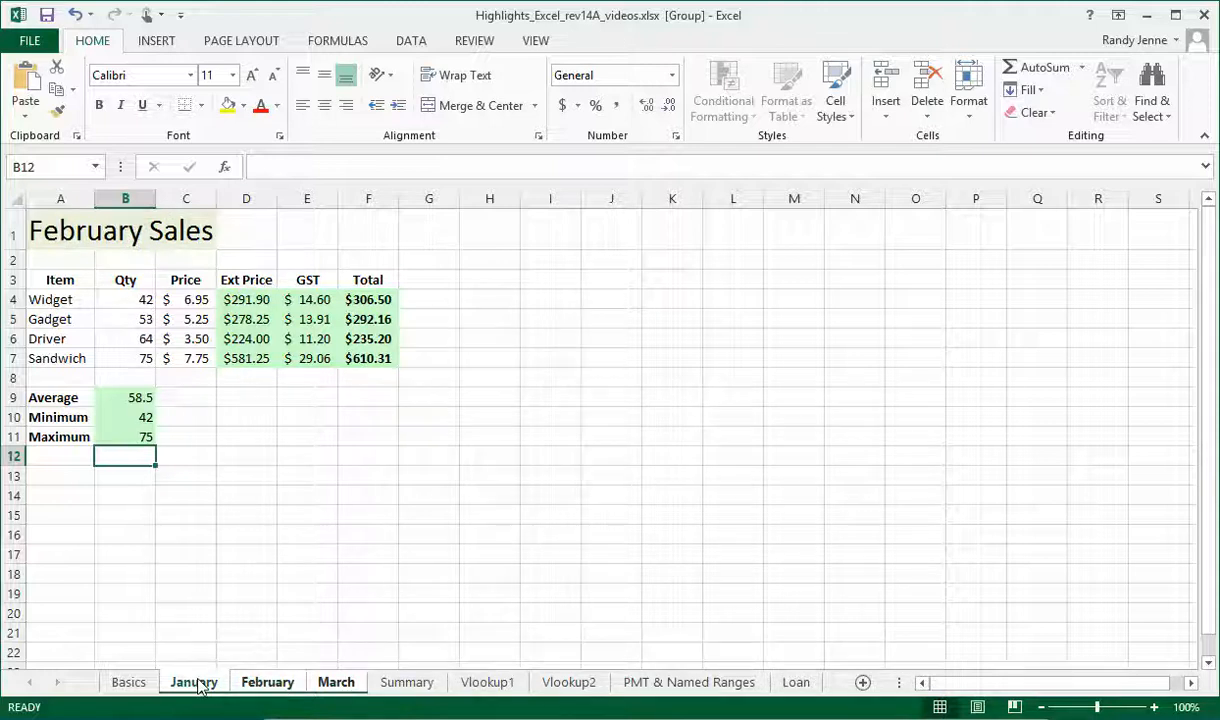
click(196, 683)
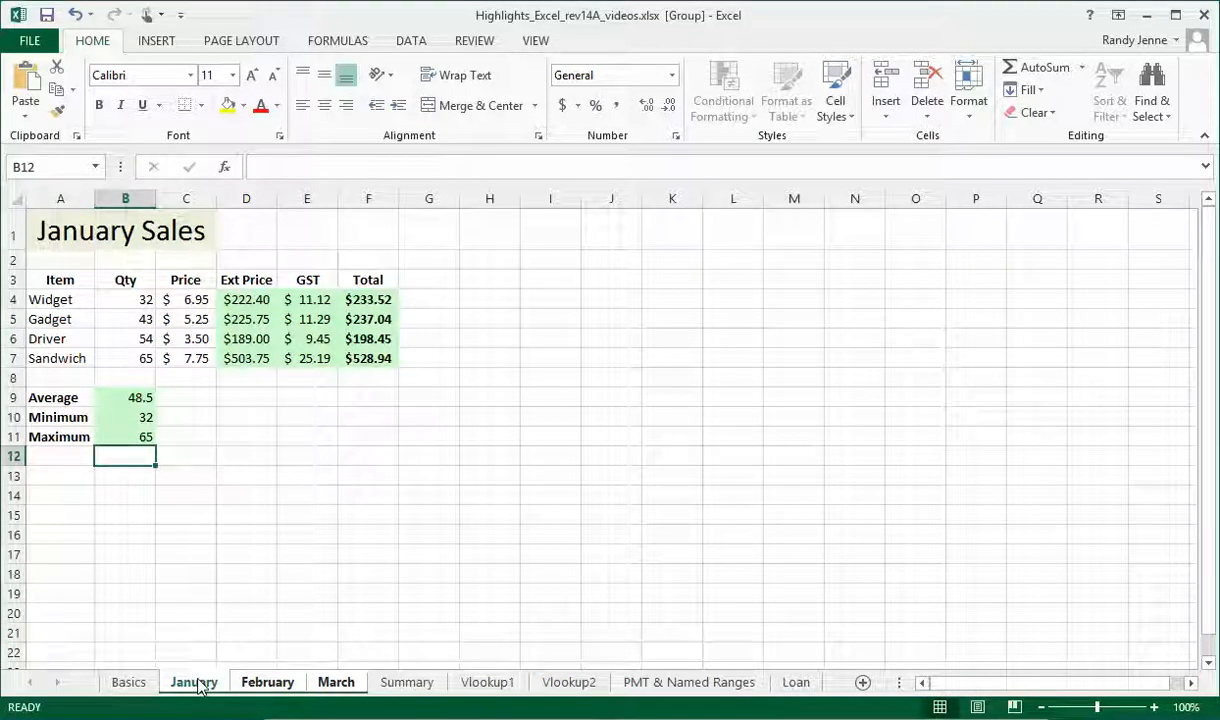